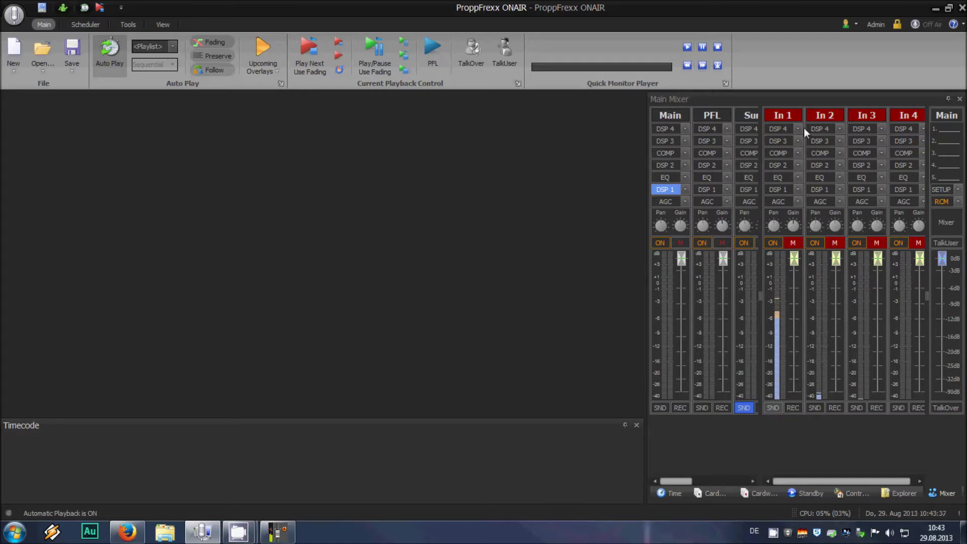
Step: View the input device configuration of mixer channel In 1 and close it without changes
{"action": "left_click", "coordinate": [791, 116]}
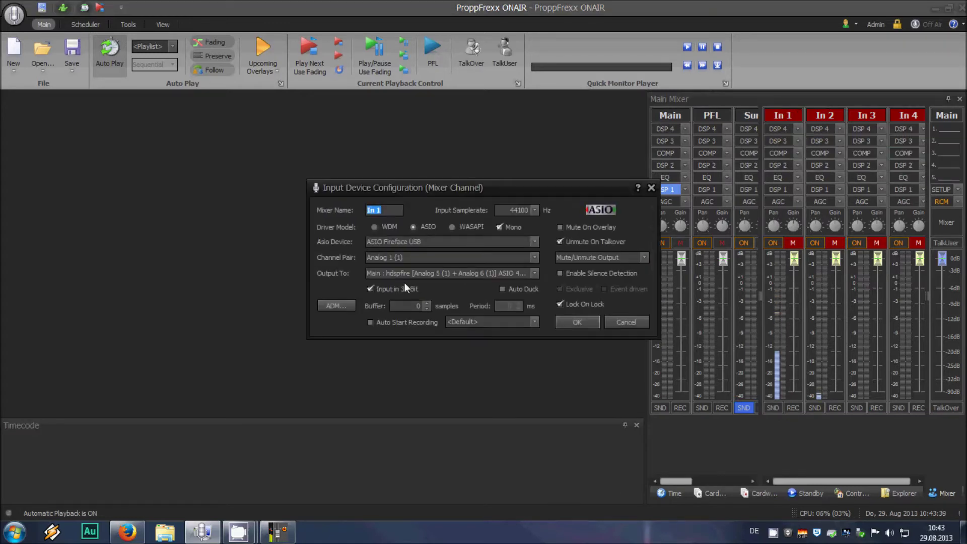
{"action": "left_click", "coordinate": [652, 187]}
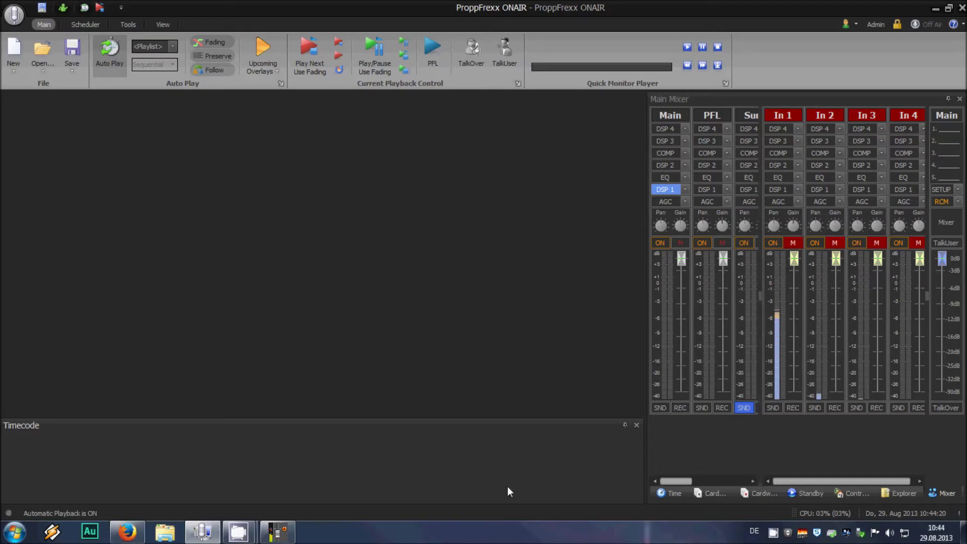
Step: Switch to RME TotalMix FX, try raising hardware input AN 5 in the AN 3/4 submix, and reselect the AN 1/2 output
{"action": "mouse_move", "coordinate": [291, 538]}
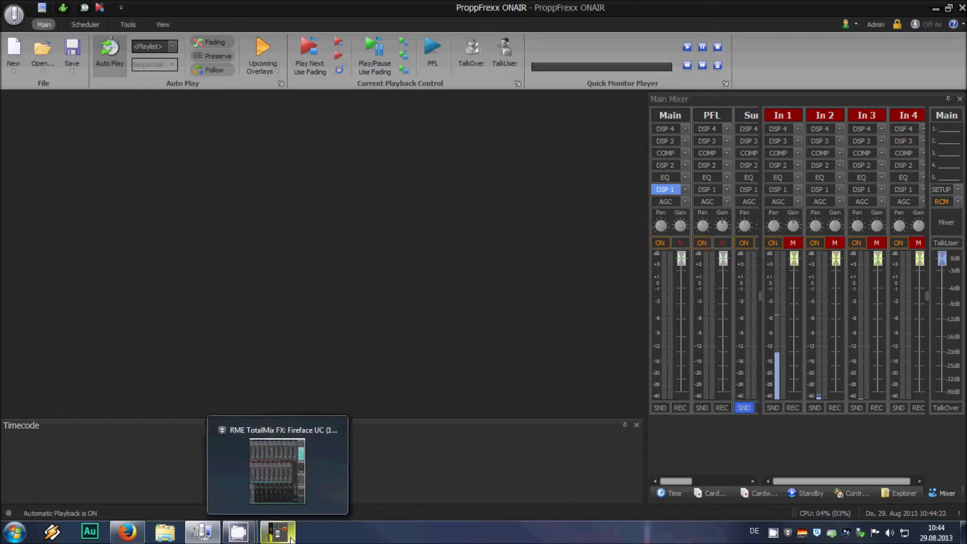
{"action": "left_click", "coordinate": [291, 538]}
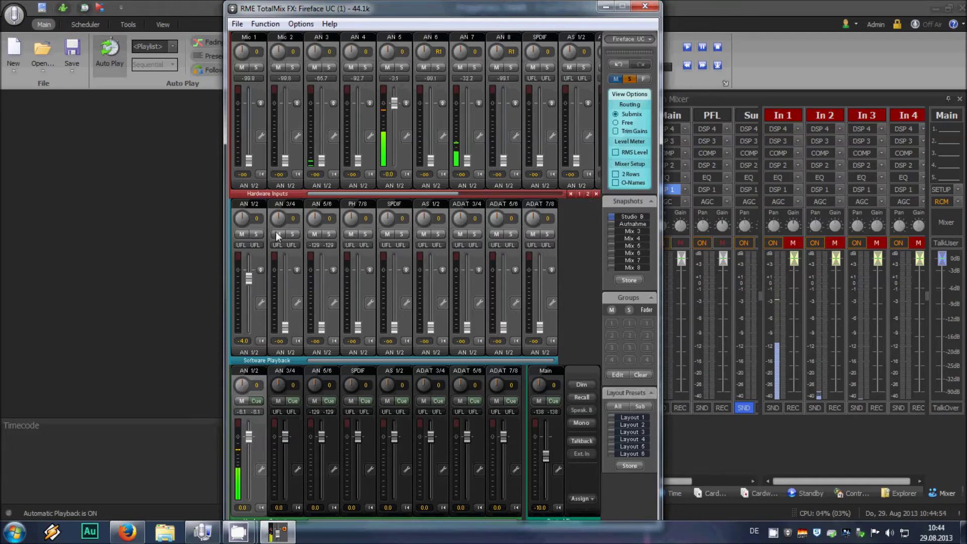
{"action": "left_click", "coordinate": [296, 449]}
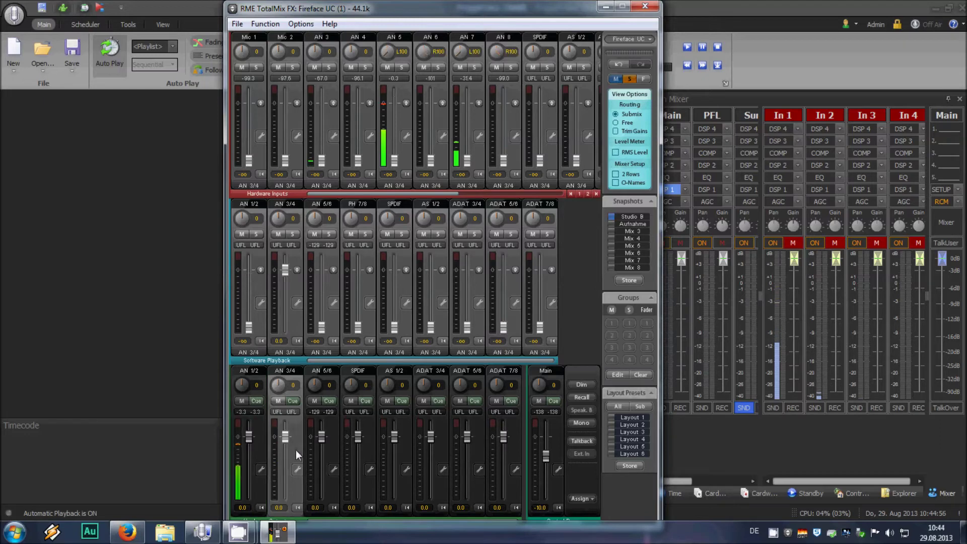
{"action": "left_click", "coordinate": [338, 446]}
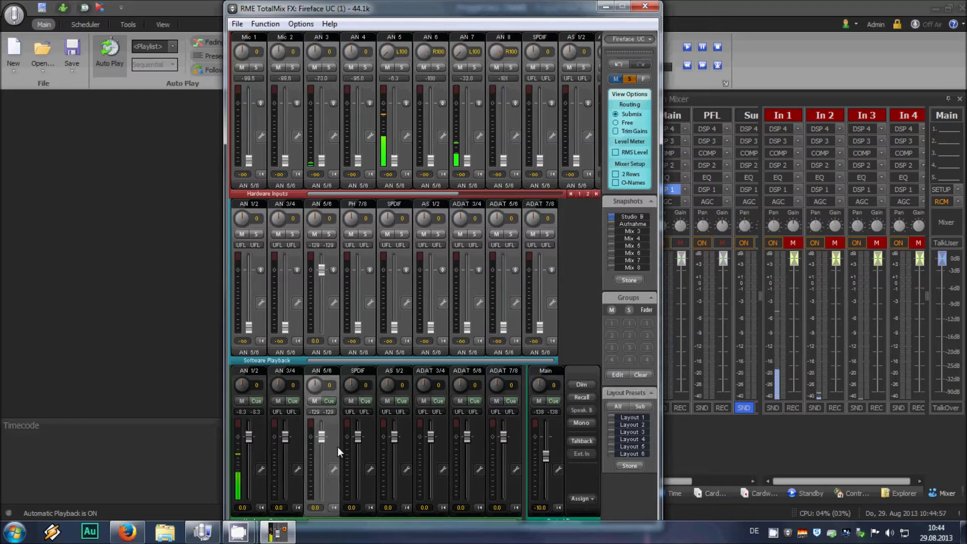
{"action": "left_click", "coordinate": [270, 443]}
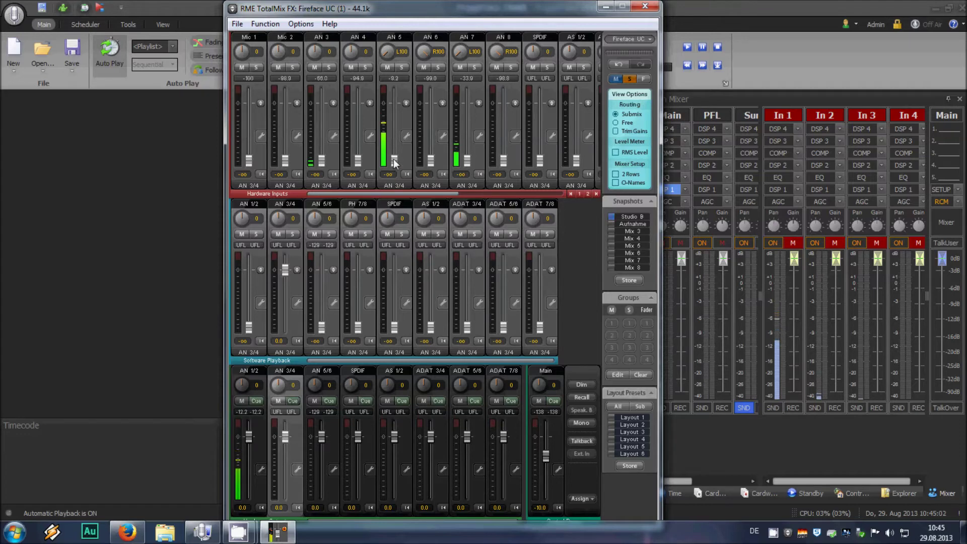
{"action": "left_click_drag", "start_coordinate": [395, 161], "coordinate": [394, 102]}
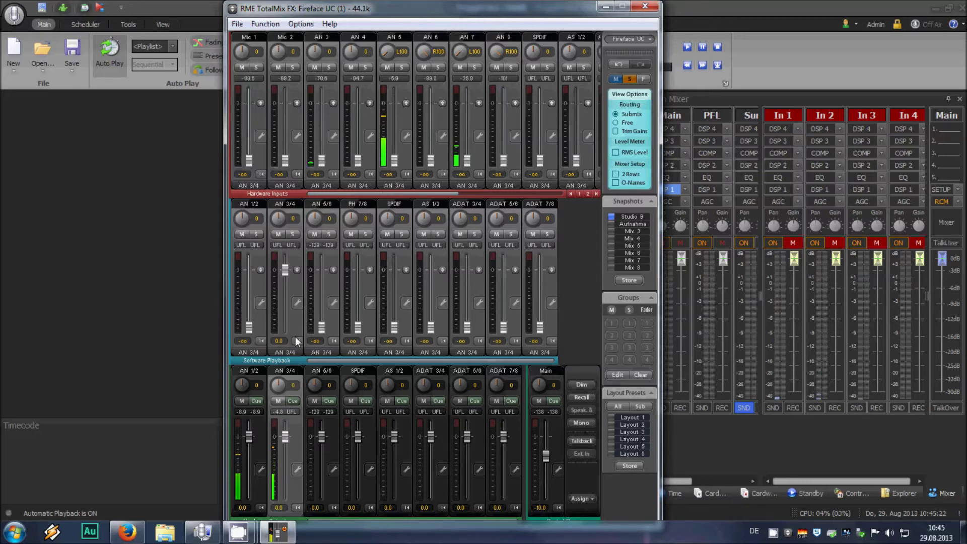
{"action": "left_click", "coordinate": [266, 434]}
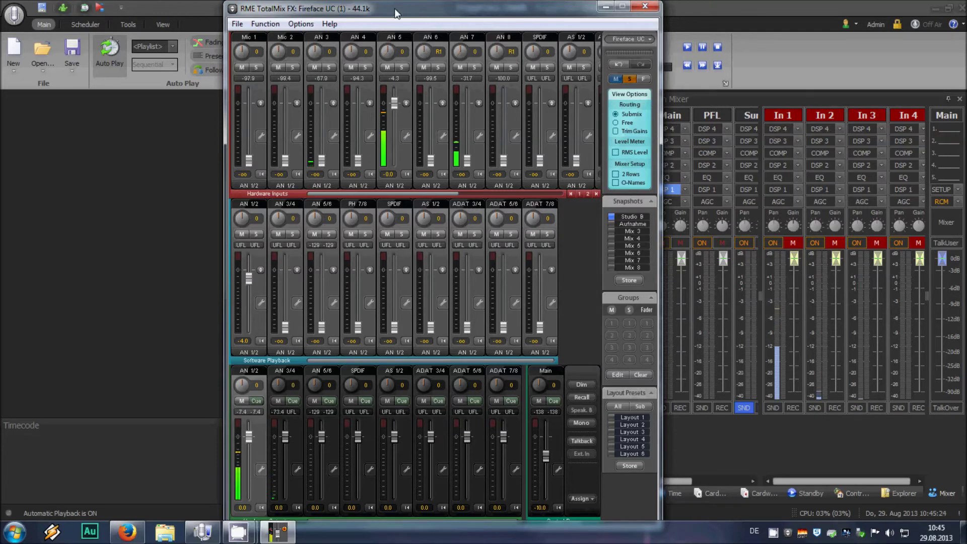
Step: Move the TotalMix window off the ProppFrexx mixer, set hardware input AN 5 to about 0.9 dB in the AN 1/2 submix, and close the window
{"action": "left_click_drag", "start_coordinate": [394, 8], "coordinate": [295, 8]}
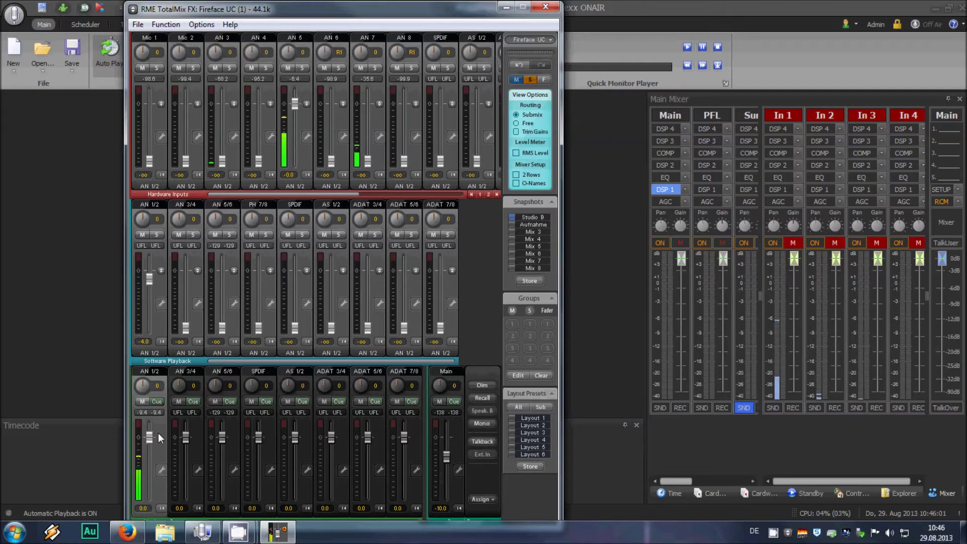
{"action": "mouse_move", "coordinate": [366, 162]}
{"action": "left_mouse_down"}
{"action": "mouse_move", "coordinate": [366, 102]}
{"action": "mouse_move", "coordinate": [372, 173]}
{"action": "left_mouse_up"}
{"action": "mouse_move", "coordinate": [295, 103]}
{"action": "left_mouse_down"}
{"action": "mouse_move", "coordinate": [293, 152]}
{"action": "mouse_move", "coordinate": [297, 108]}
{"action": "left_mouse_up"}
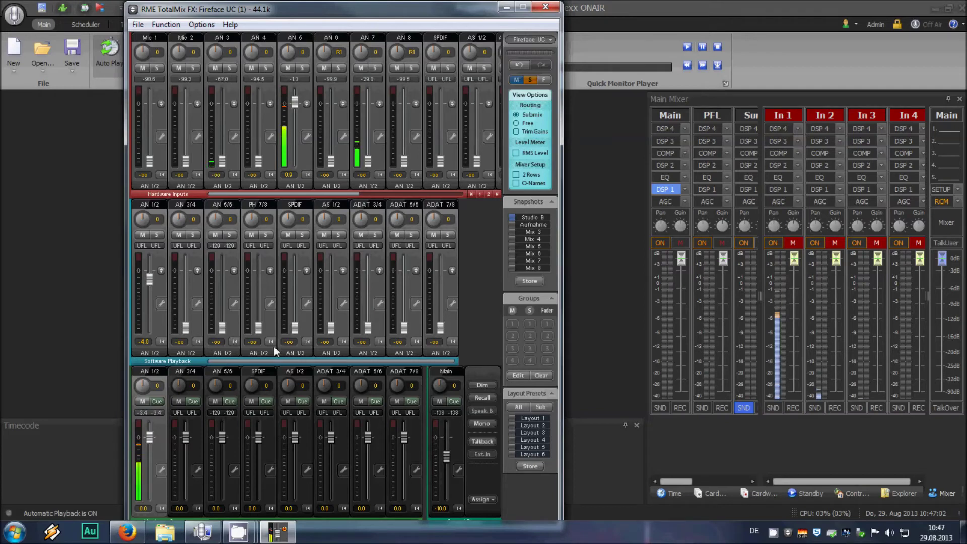
{"action": "left_click", "coordinate": [554, 7]}
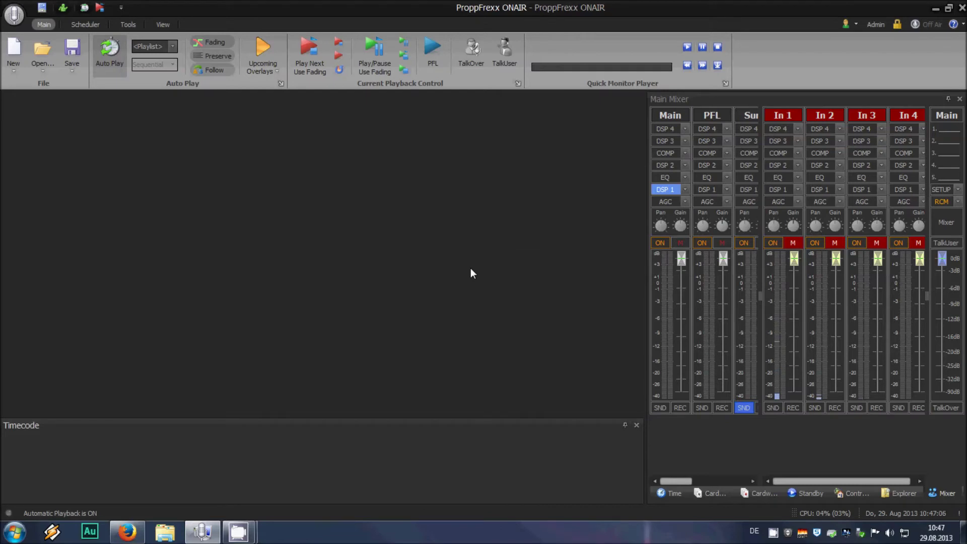
Step: Review input device In 1's ADM settings in the program settings and accept its configuration with direct monitoring to Analog 1 (1) + Analog 2 (1)
{"action": "left_click", "coordinate": [42, 6]}
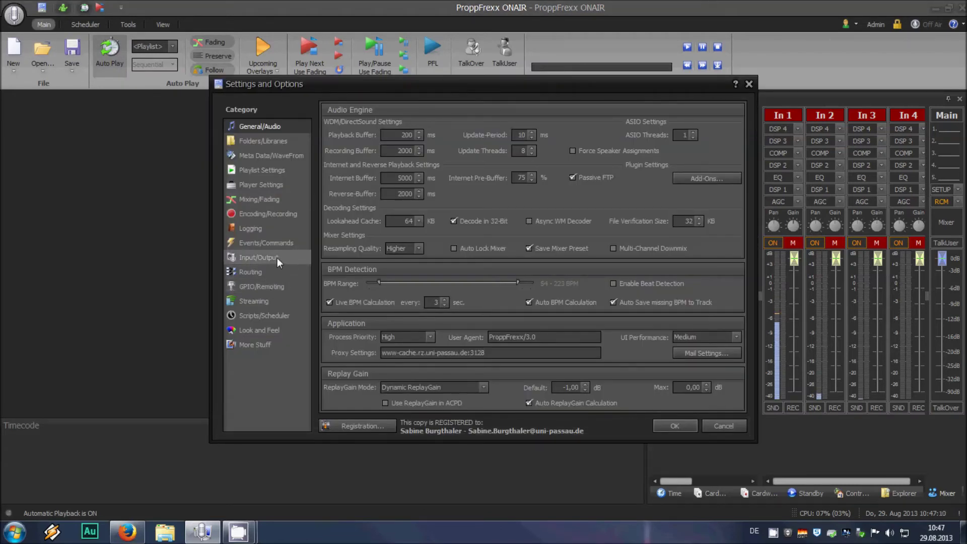
{"action": "left_click", "coordinate": [277, 258]}
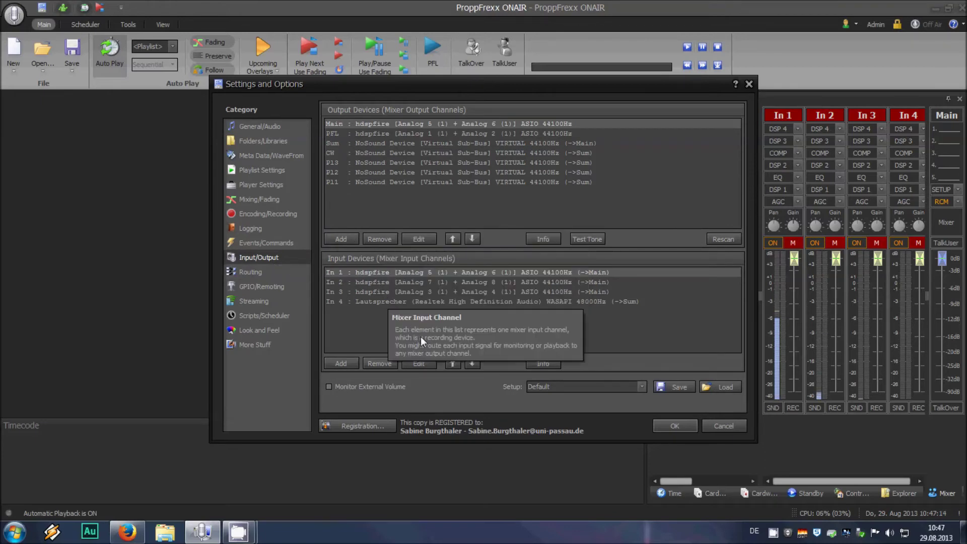
{"action": "left_click", "coordinate": [417, 363]}
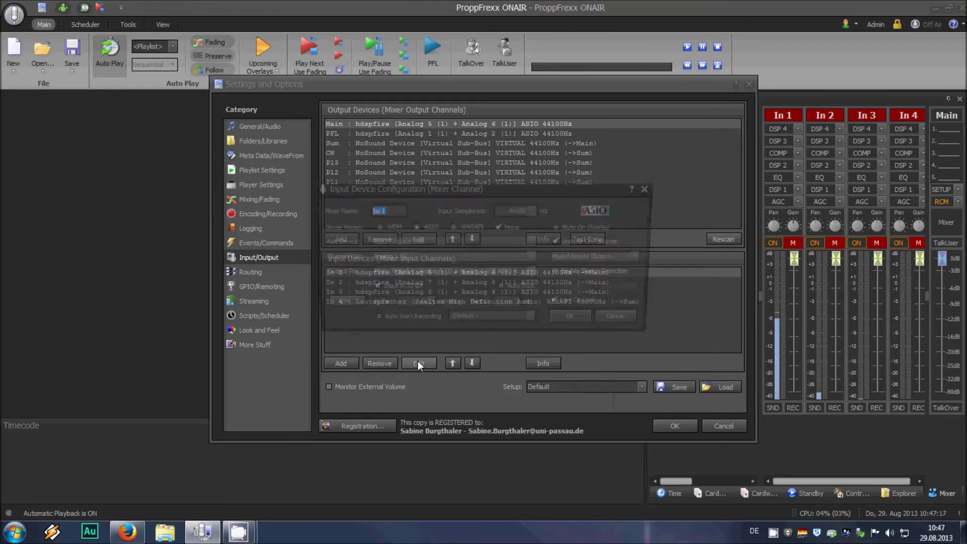
{"action": "left_click", "coordinate": [344, 305]}
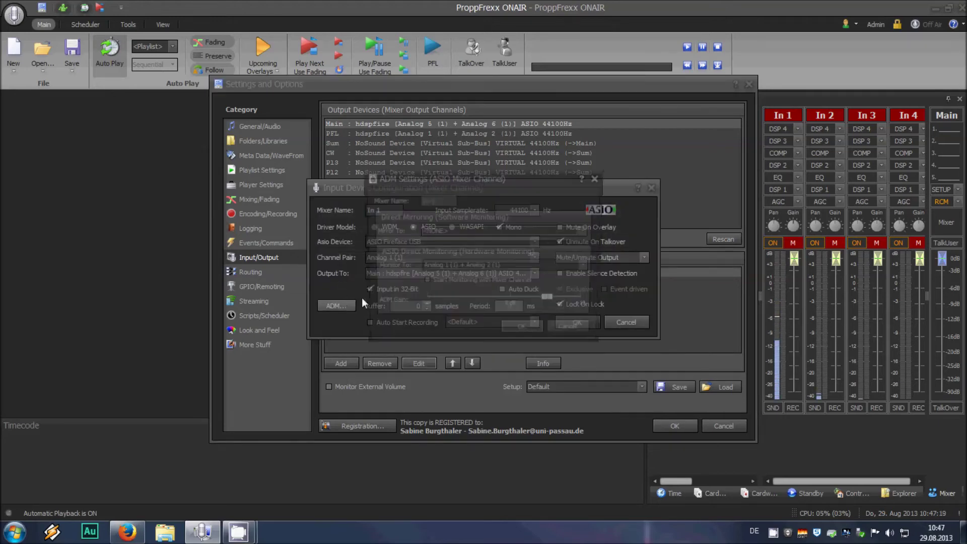
{"action": "left_click_drag", "start_coordinate": [439, 169], "coordinate": [502, 114]}
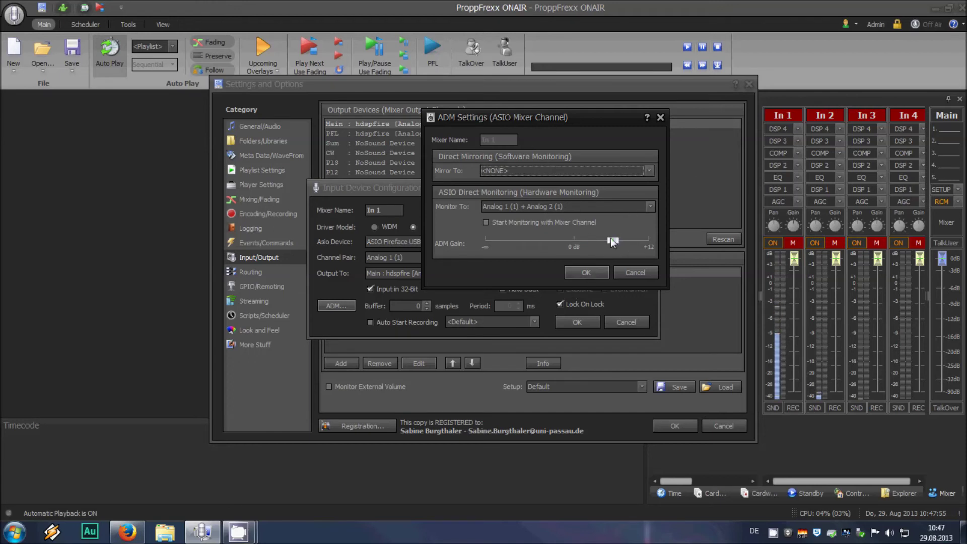
{"action": "mouse_move", "coordinate": [612, 239]}
{"action": "left_click", "coordinate": [587, 274]}
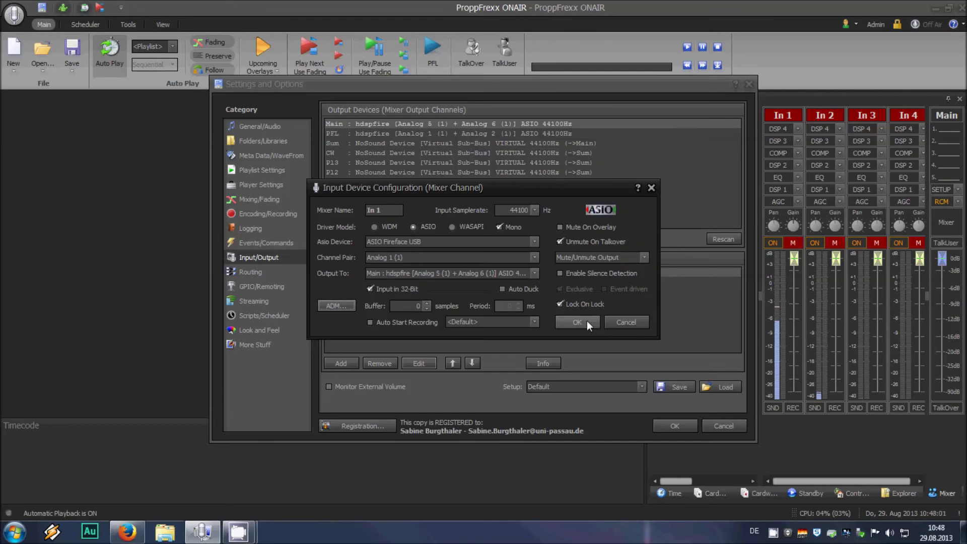
{"action": "left_click", "coordinate": [587, 322]}
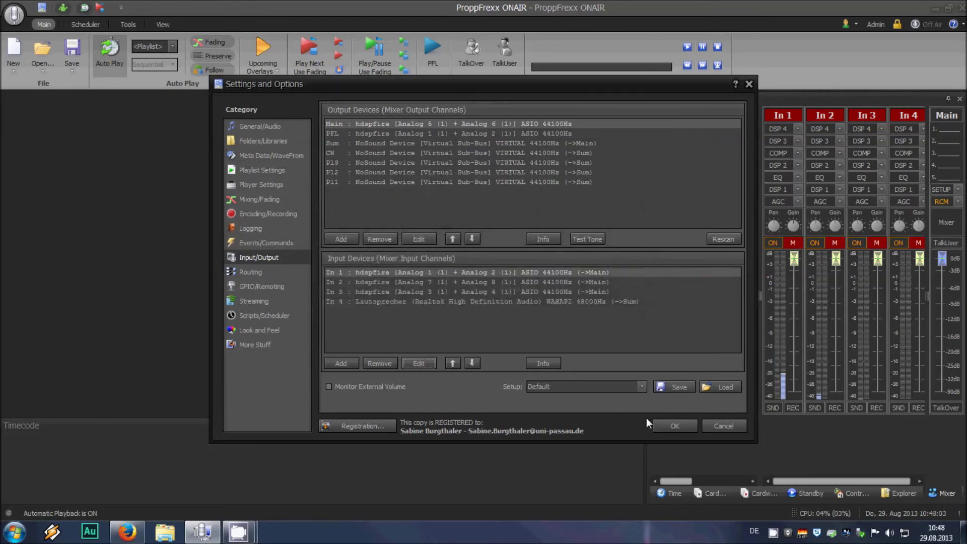
{"action": "left_click", "coordinate": [664, 425]}
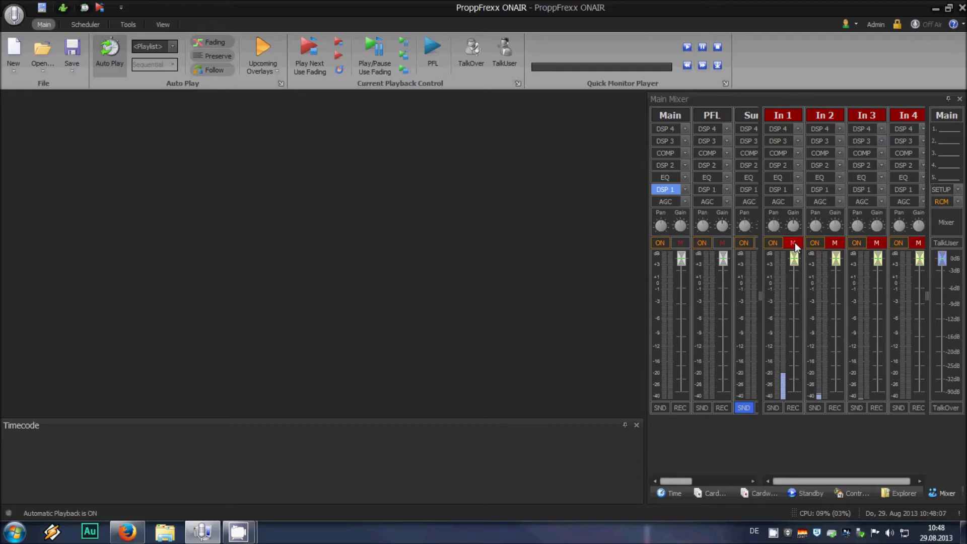
Step: Recreate and reset mixer channel In 1, try its fader, and reset its full-duplex mode
{"action": "right_click", "coordinate": [787, 116]}
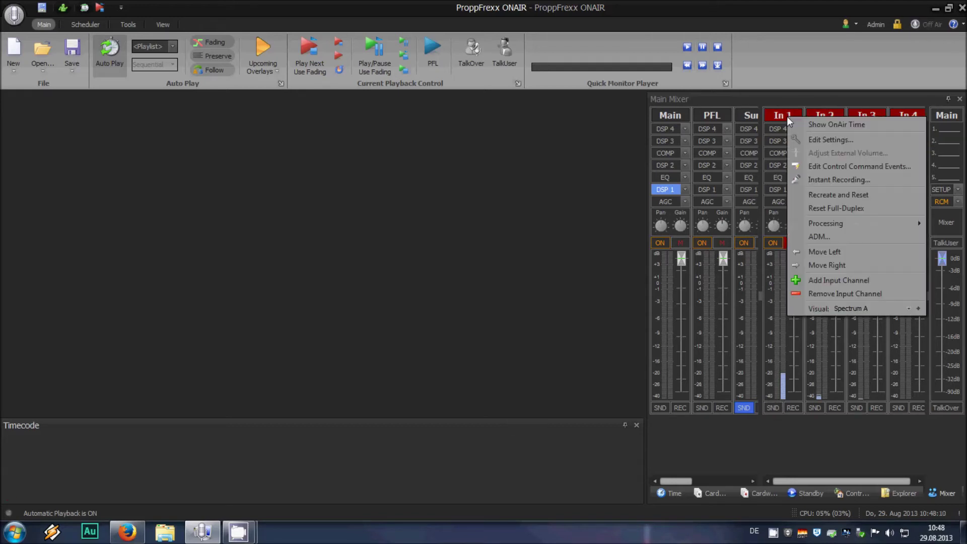
{"action": "left_click", "coordinate": [842, 198]}
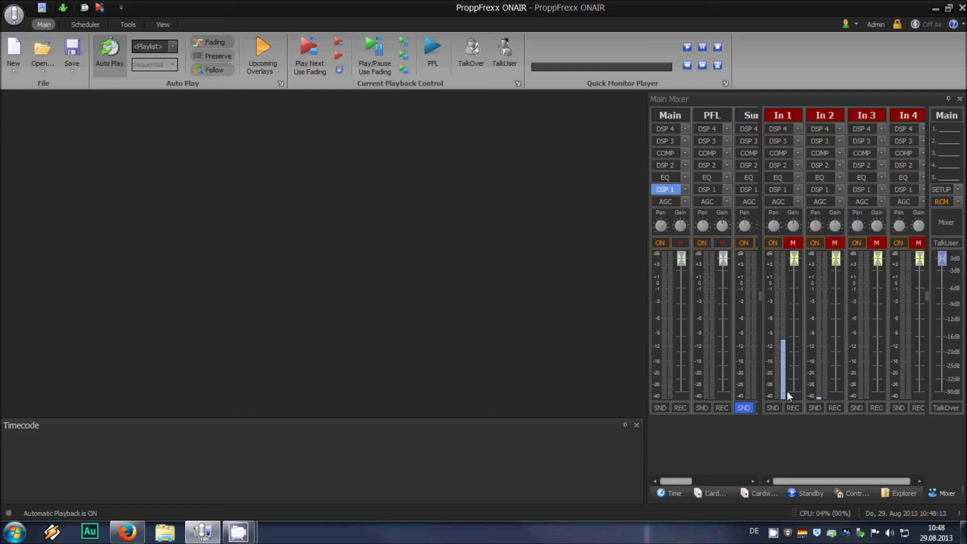
{"action": "left_click_drag", "start_coordinate": [793, 259], "coordinate": [795, 296]}
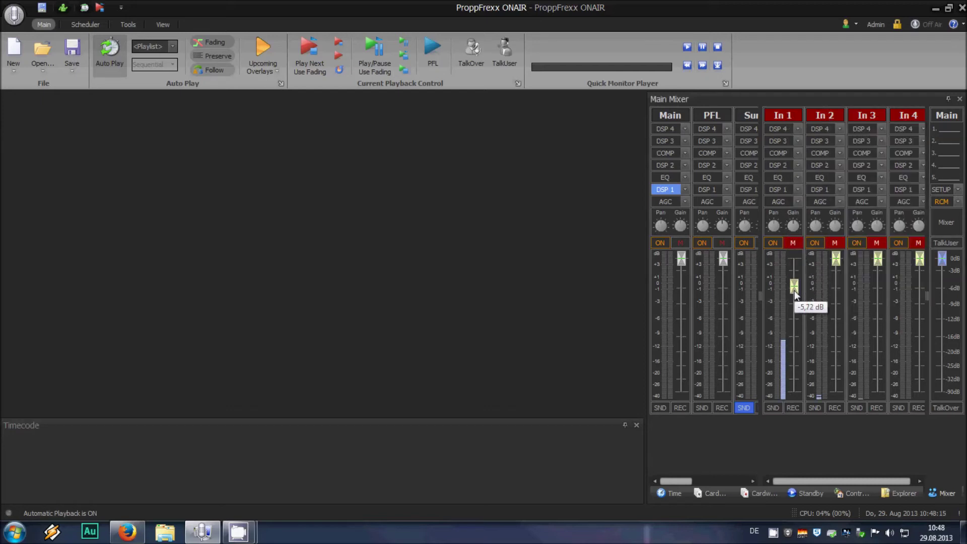
{"action": "right_click", "coordinate": [785, 115]}
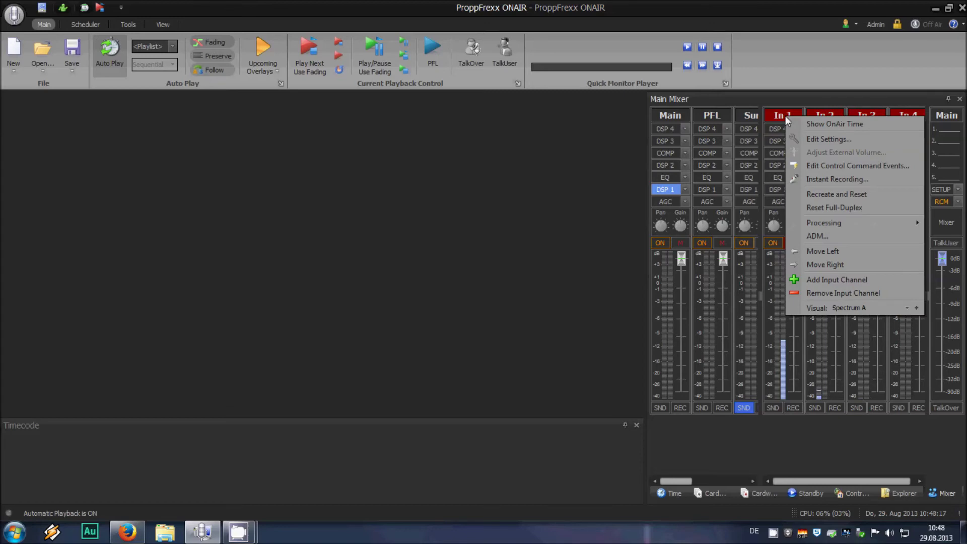
{"action": "left_click", "coordinate": [837, 205]}
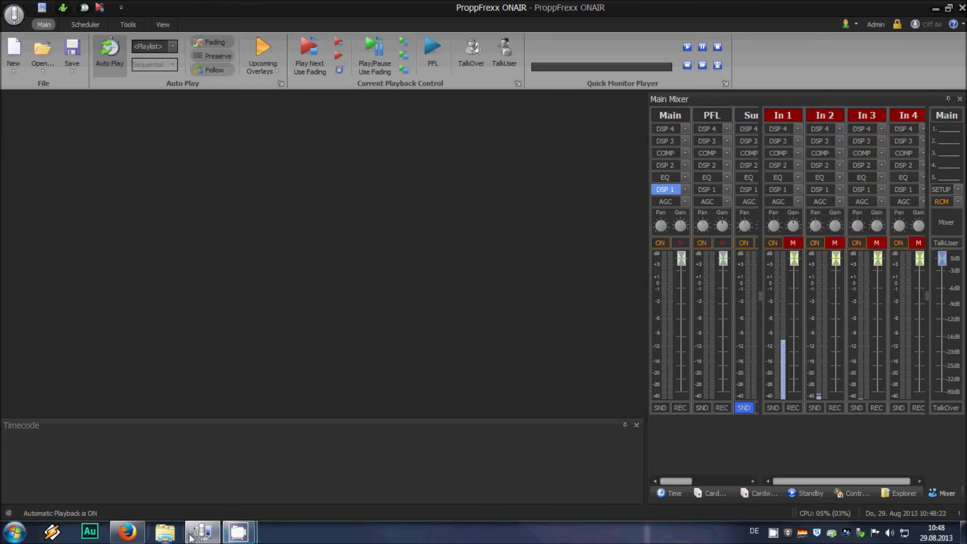
Step: Reopen RME TotalMix FX, set the AN 5 hardware input fader to about -0.8 dB, and minimise the window
{"action": "left_click", "coordinate": [801, 533]}
{"action": "mouse_move", "coordinate": [299, 91]}
{"action": "left_mouse_down"}
{"action": "mouse_move", "coordinate": [293, 139]}
{"action": "mouse_move", "coordinate": [297, 107]}
{"action": "left_mouse_up"}
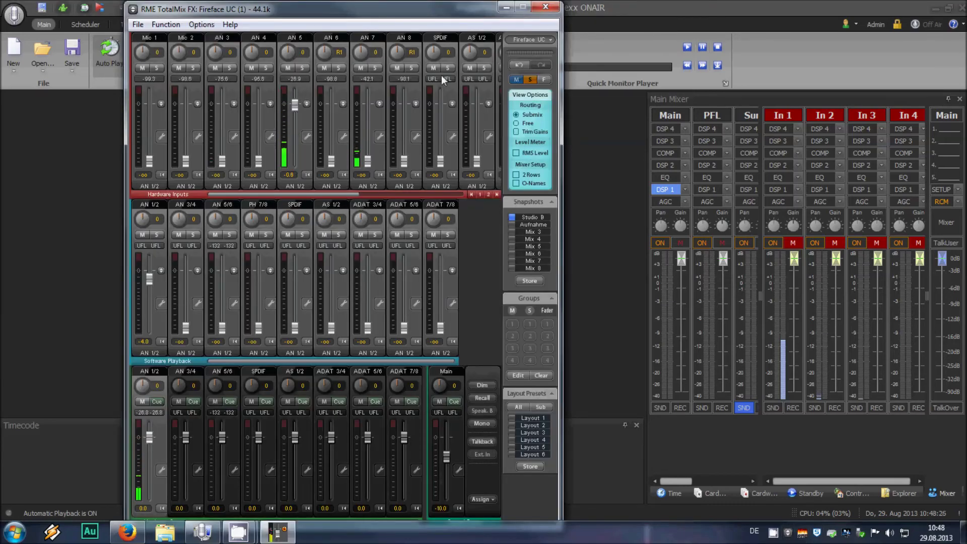
{"action": "left_click", "coordinate": [506, 9]}
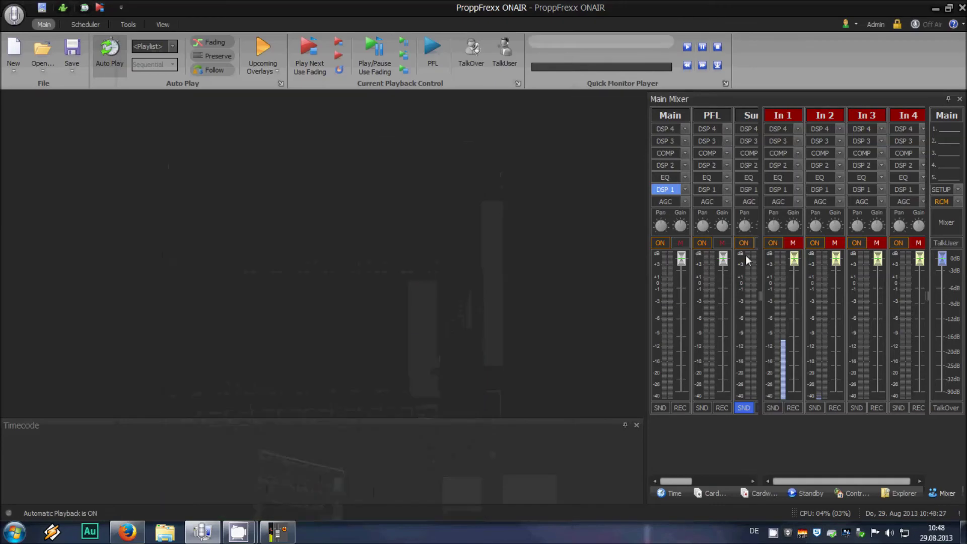
Step: Toggle the mute of mixer channel In 1 repeatedly to test direct monitoring, leaving the channel muted
{"action": "left_click", "coordinate": [798, 244]}
{"action": "left_click", "coordinate": [794, 244]}
{"action": "left_click", "coordinate": [794, 244]}
{"action": "left_click", "coordinate": [794, 244]}
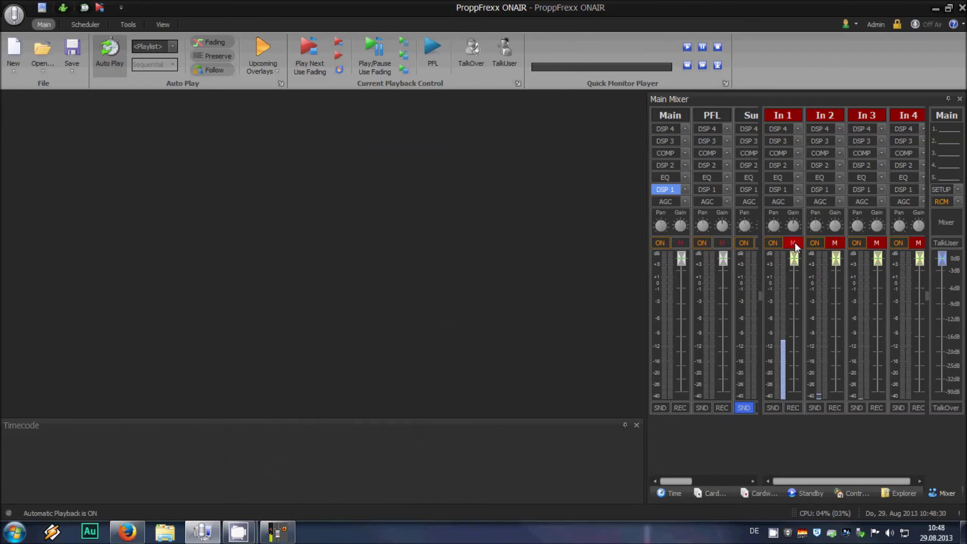
Step: Restart ProppFrexx ONAIR and log in as the Admin user with the account password
{"action": "left_click", "coordinate": [960, 8]}
{"action": "left_click", "coordinate": [474, 279]}
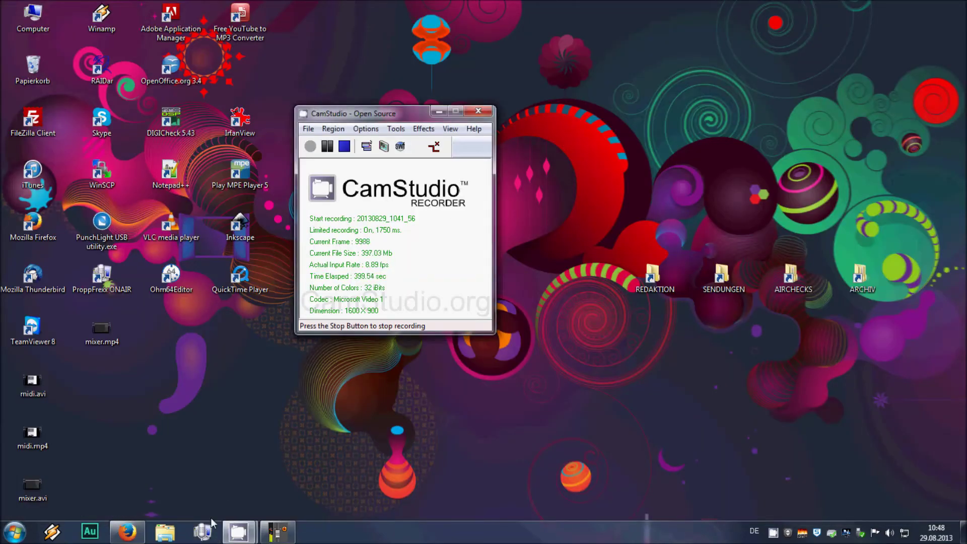
{"action": "left_click", "coordinate": [202, 535]}
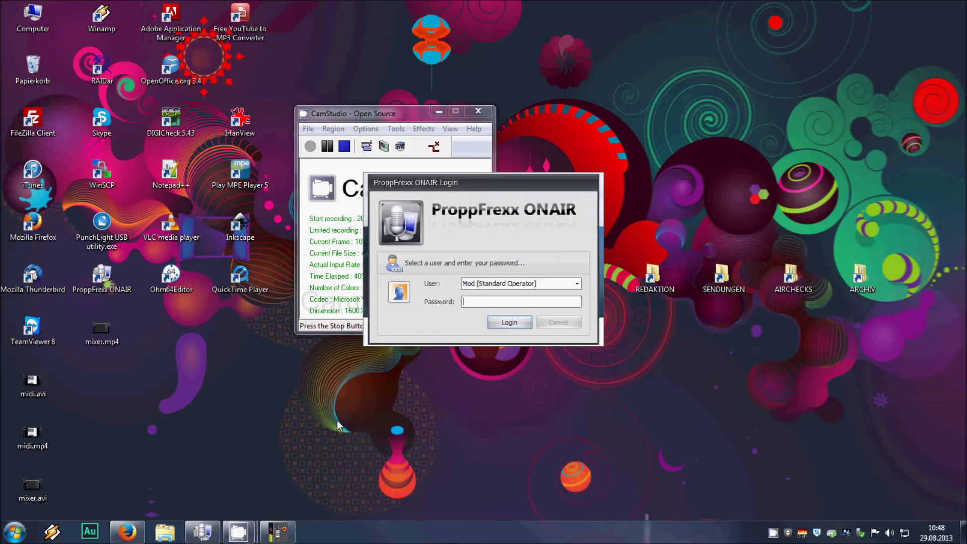
{"action": "left_click", "coordinate": [468, 287]}
{"action": "left_click", "coordinate": [495, 300]}
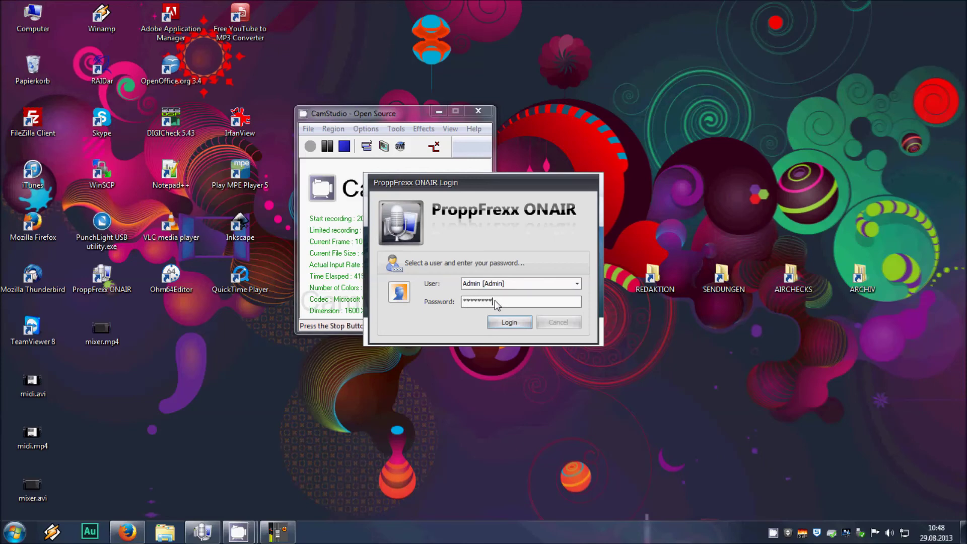
{"action": "key", "text": "Return"}
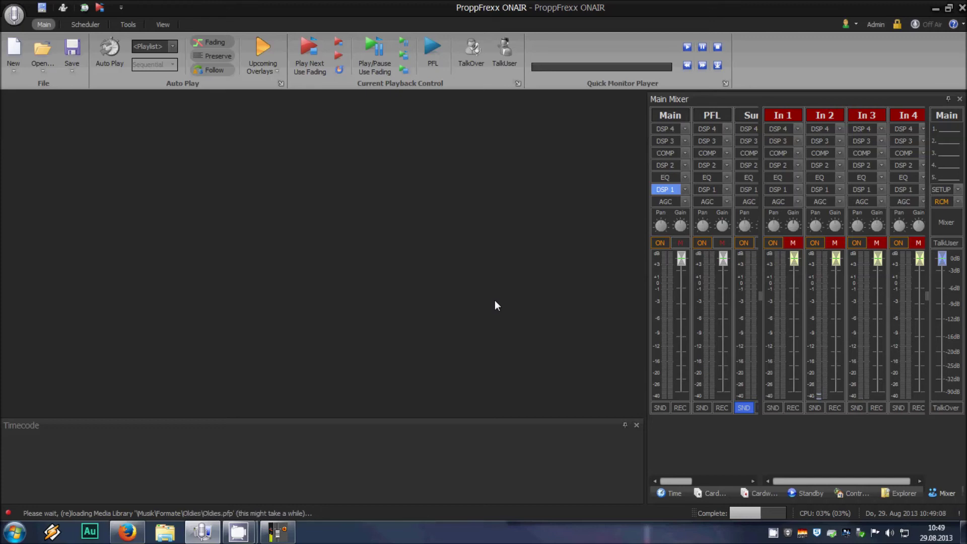
Step: Examine the control command events assigned to OnMute and OnUnmute for mixer channel In 1, and close the list
{"action": "right_click", "coordinate": [788, 118]}
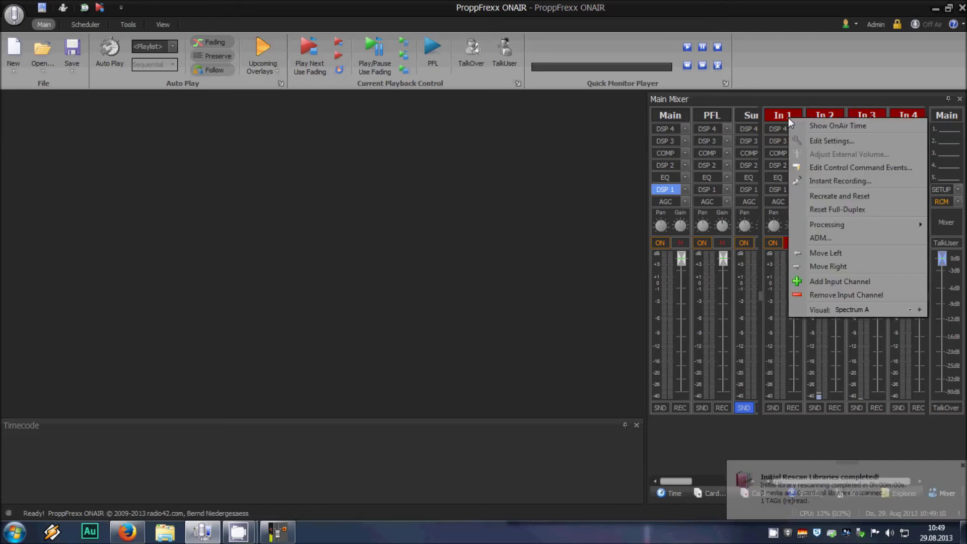
{"action": "left_click", "coordinate": [820, 170]}
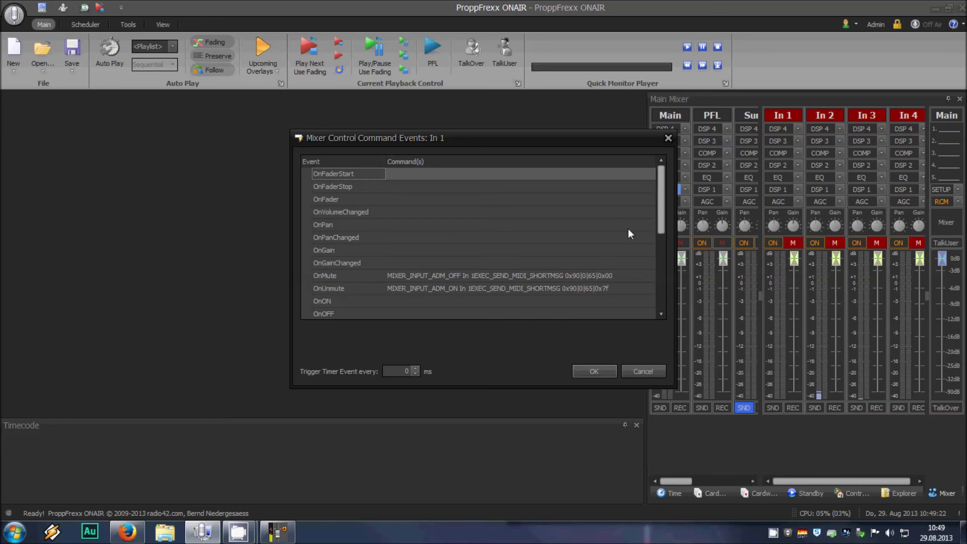
{"action": "left_click", "coordinate": [668, 139]}
Step: Reopen the control command events of mixer channel In 1 for another look and close the list without changes
{"action": "right_click", "coordinate": [784, 113]}
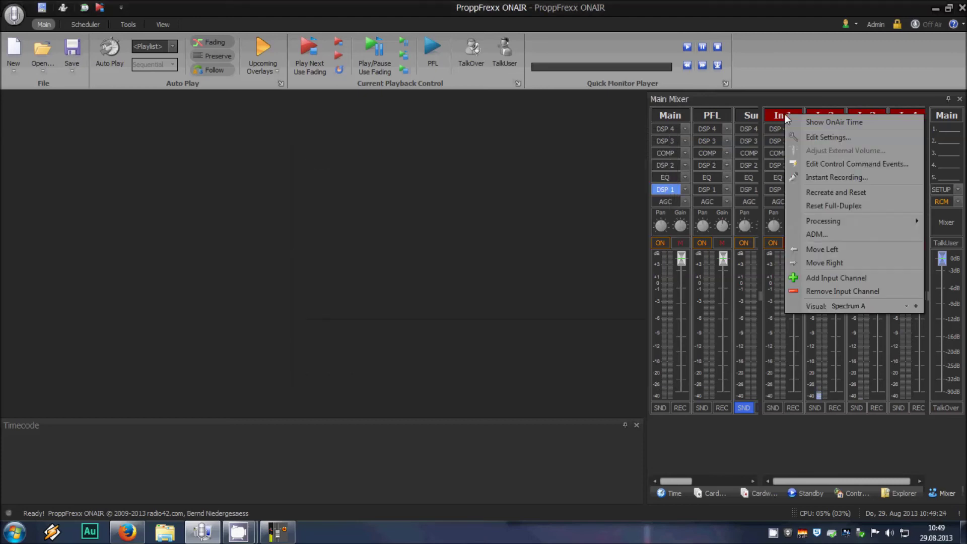
{"action": "left_click", "coordinate": [814, 162]}
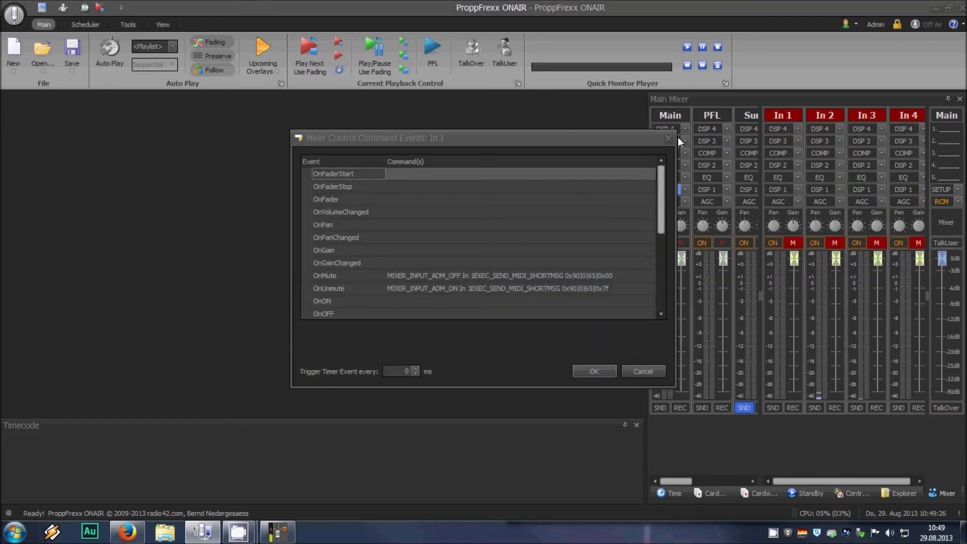
{"action": "left_click", "coordinate": [668, 138]}
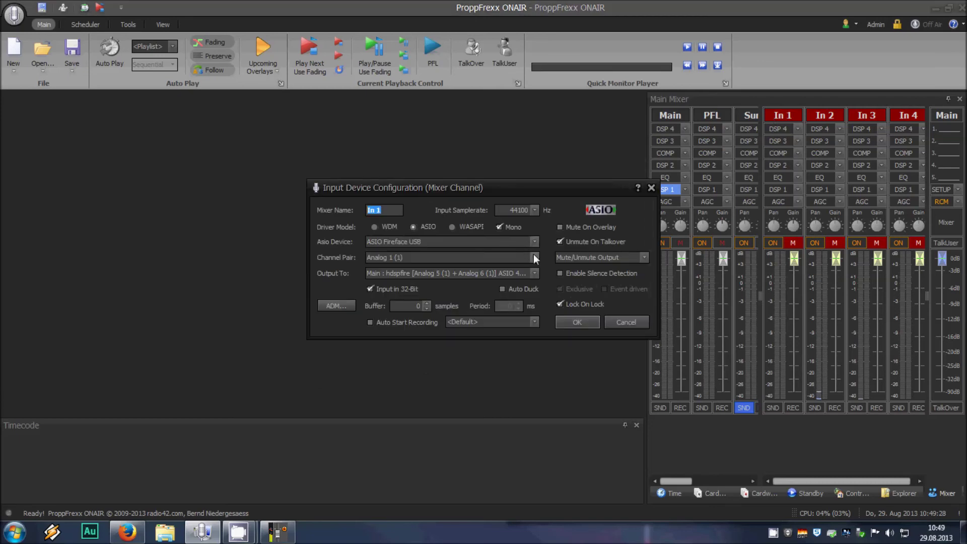
Step: Change the ASIO channel pair in the input device configuration of mixer channel In 1 to the microphone's analog input and apply it
{"action": "left_click", "coordinate": [534, 256]}
{"action": "left_click", "coordinate": [535, 257]}
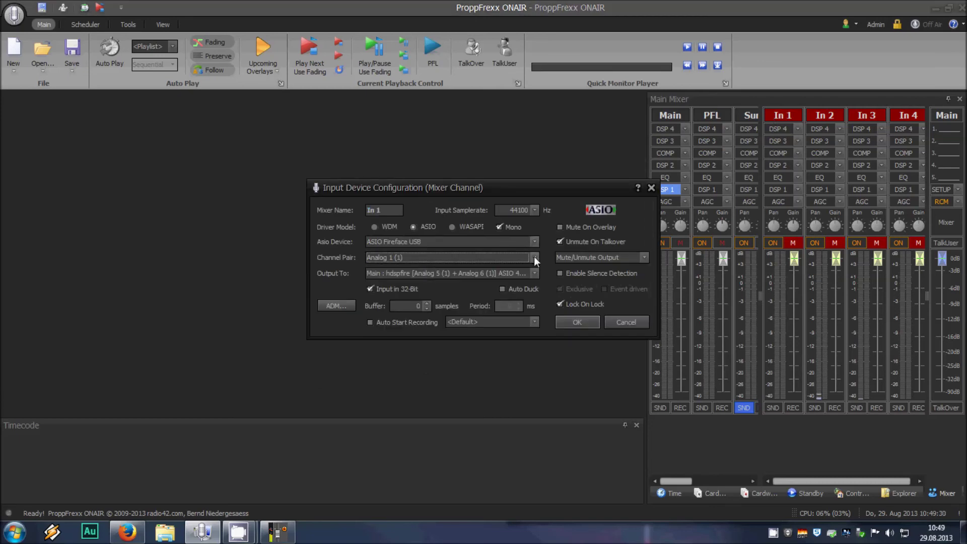
{"action": "left_click", "coordinate": [534, 257]}
{"action": "left_click", "coordinate": [439, 306]}
{"action": "left_click", "coordinate": [586, 321]}
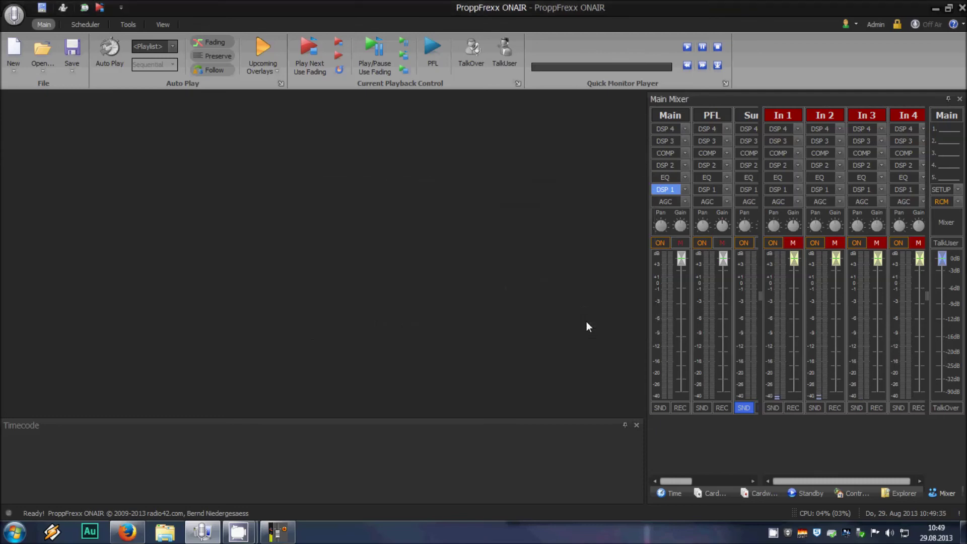
Step: In RME TotalMix FX, pull the AN 5 hardware input fader fully down, raise it to 0.0 dB, and minimise the window
{"action": "left_click", "coordinate": [277, 532]}
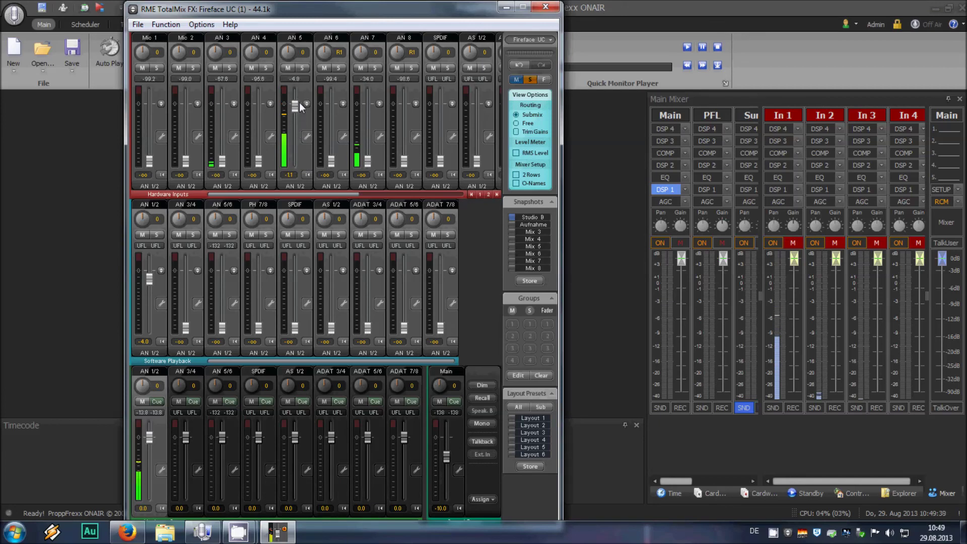
{"action": "mouse_move", "coordinate": [296, 161]}
{"action": "left_mouse_down"}
{"action": "mouse_move", "coordinate": [296, 145]}
{"action": "mouse_move", "coordinate": [294, 175]}
{"action": "left_mouse_up"}
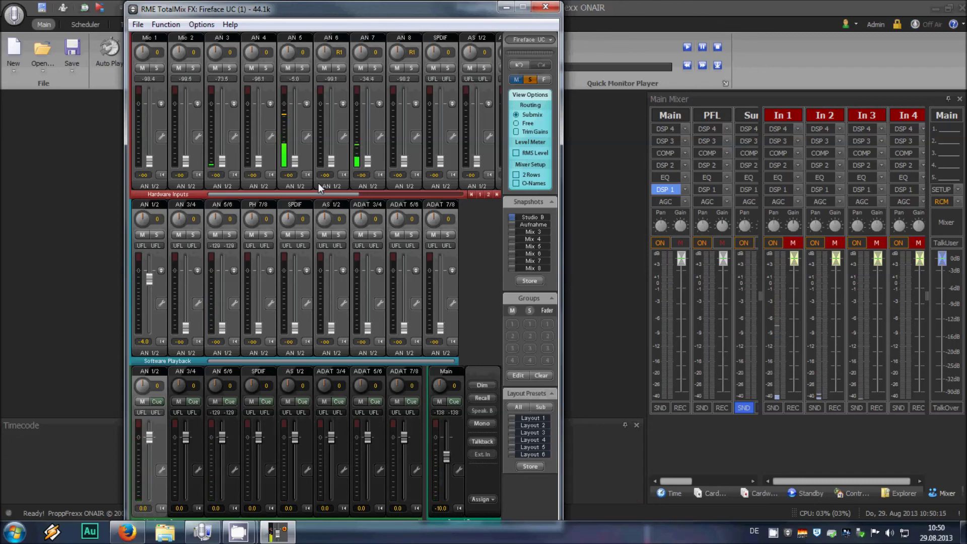
{"action": "left_click_drag", "start_coordinate": [295, 161], "coordinate": [293, 106]}
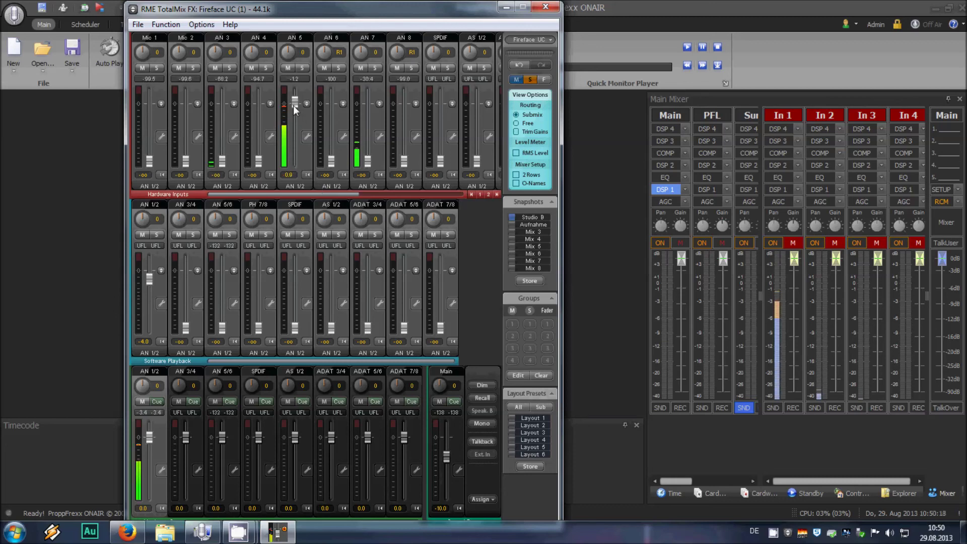
{"action": "left_click", "coordinate": [506, 7]}
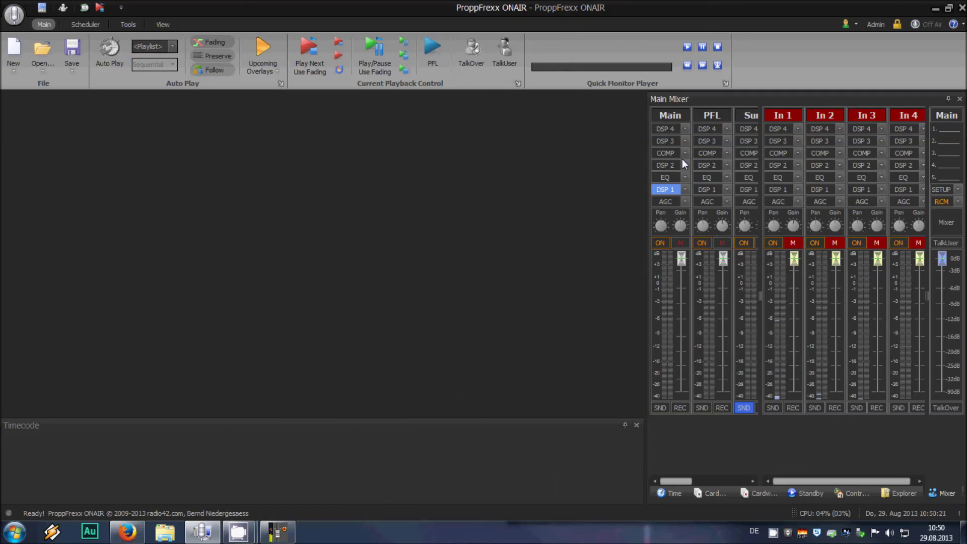